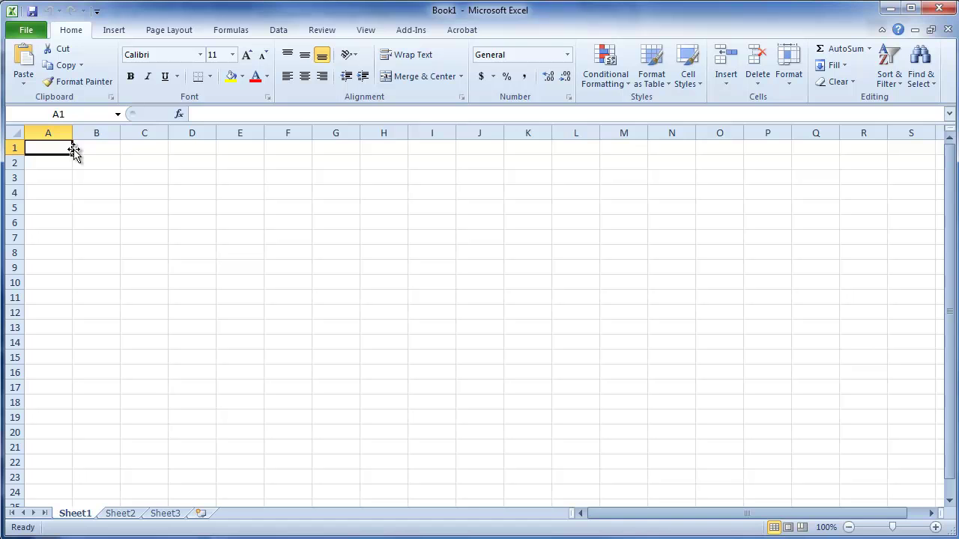
Start importing external data from a text file and browse to the IT folder on the law_files (L:) drive.
{"action": "left_click", "coordinate": [266, 33]}
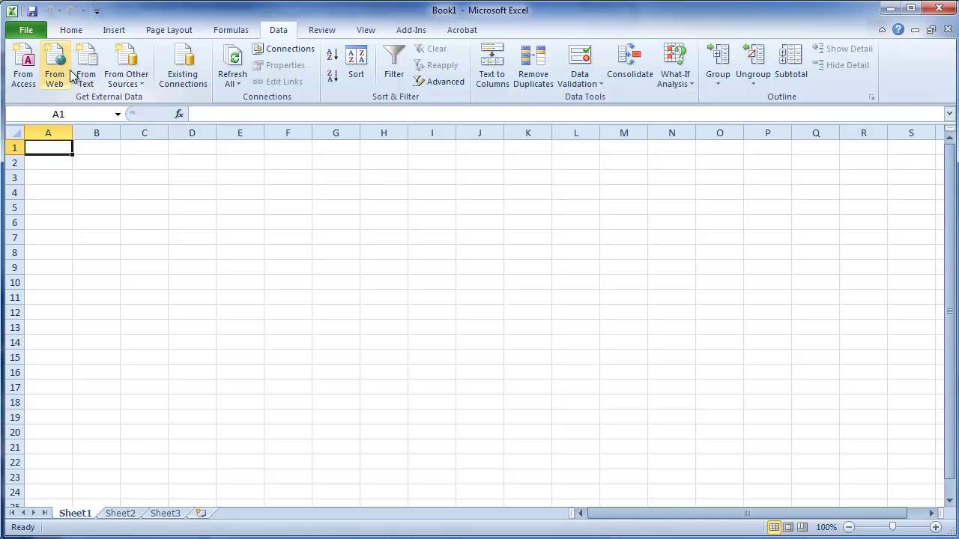
{"action": "left_click", "coordinate": [139, 80]}
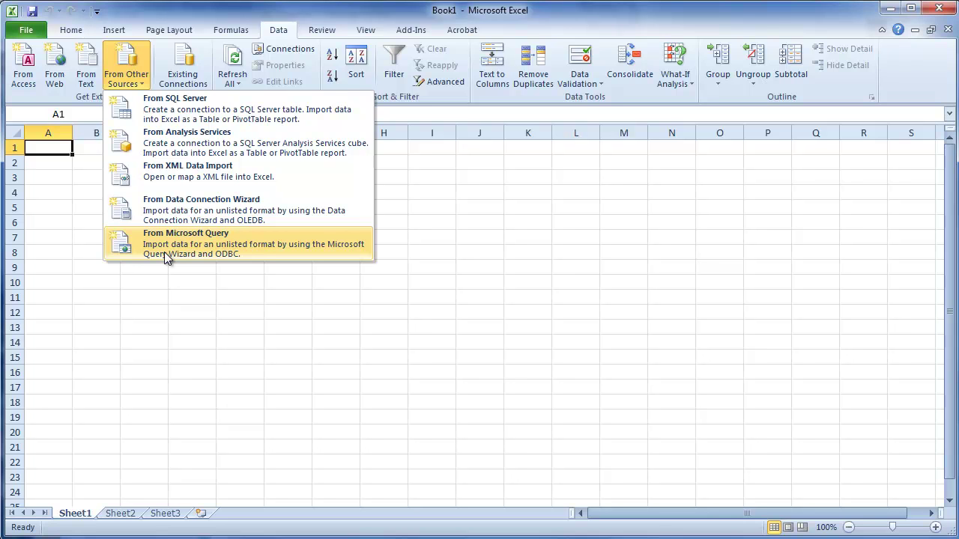
{"action": "left_click", "coordinate": [89, 65]}
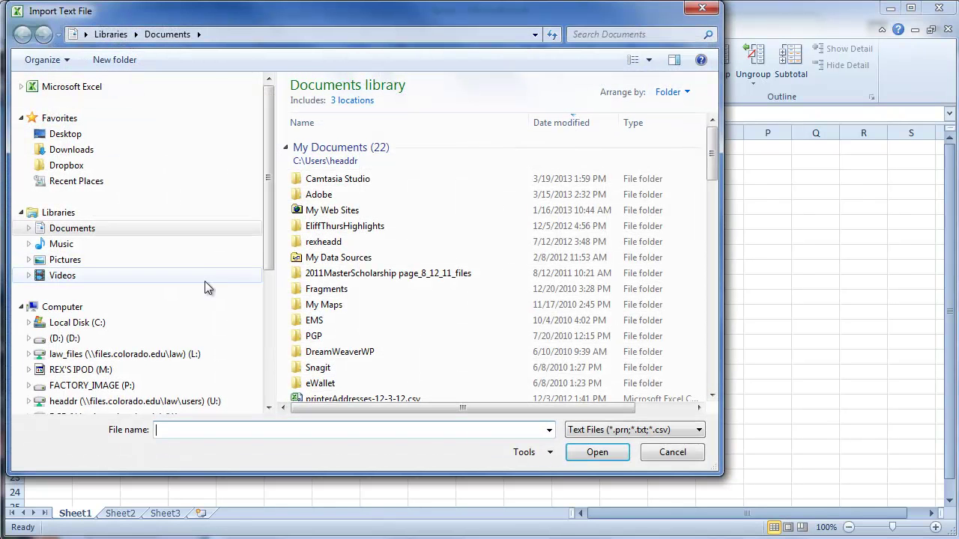
{"action": "left_click", "coordinate": [143, 355]}
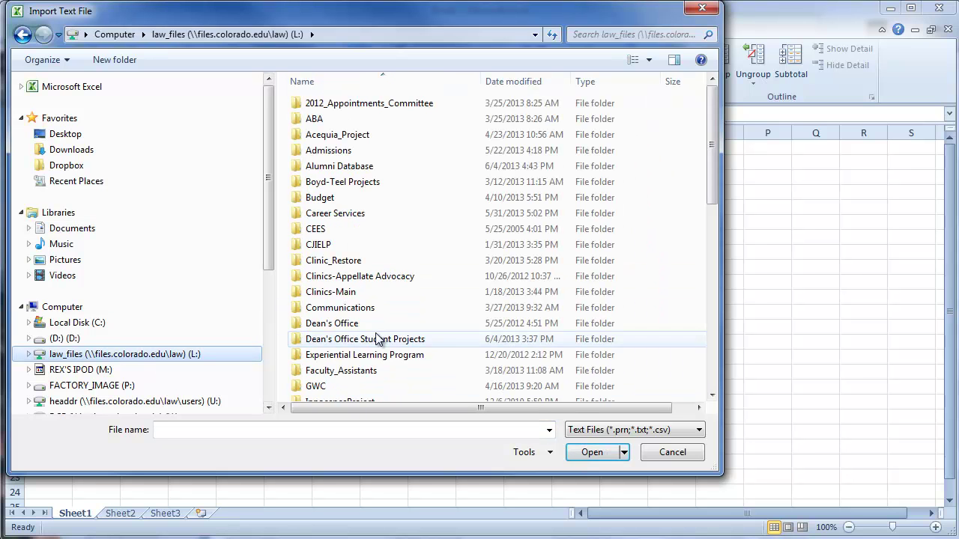
{"action": "left_click_drag", "start_coordinate": [714, 189], "coordinate": [709, 284]}
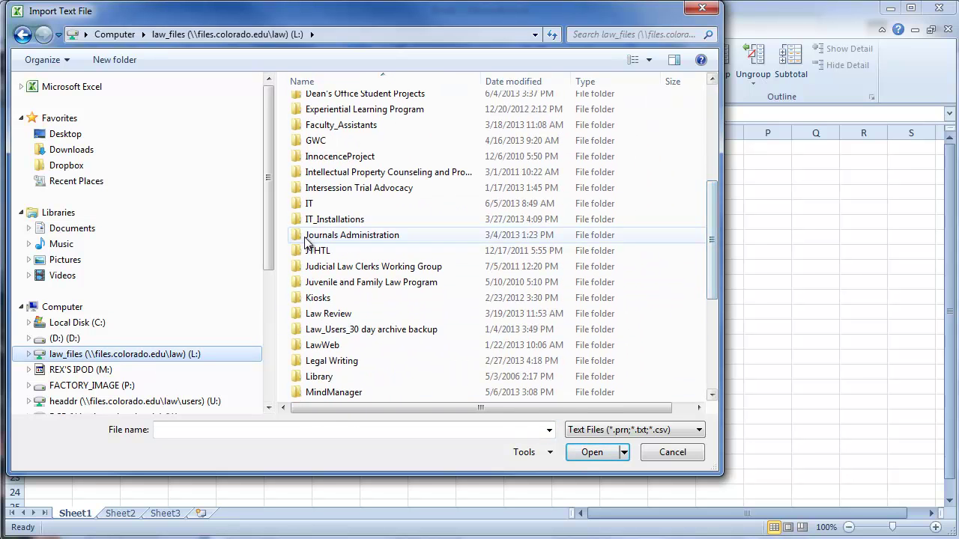
{"action": "double_click", "coordinate": [309, 205]}
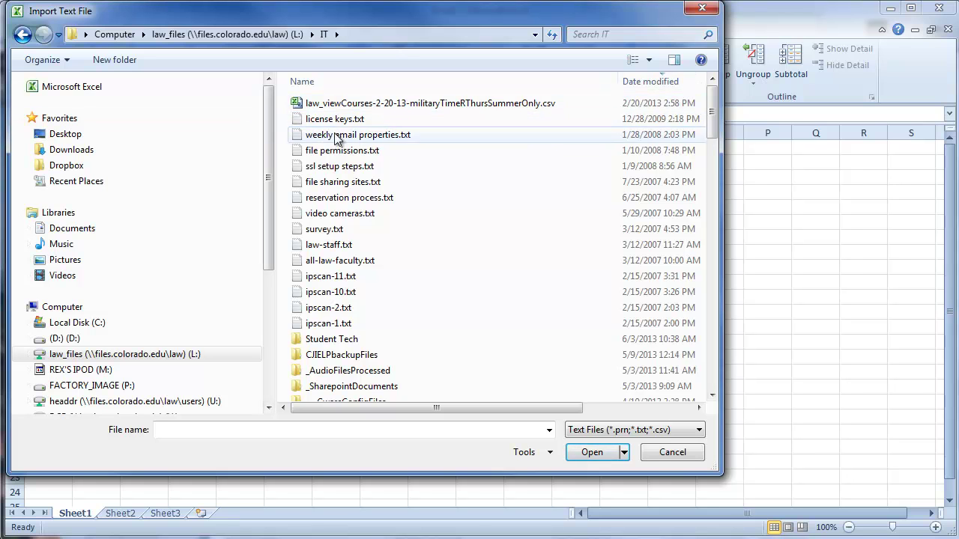
List all file types, choose law_view-6-5-13.tsv for the import and accept Delimited as its data type.
{"action": "left_click", "coordinate": [626, 434]}
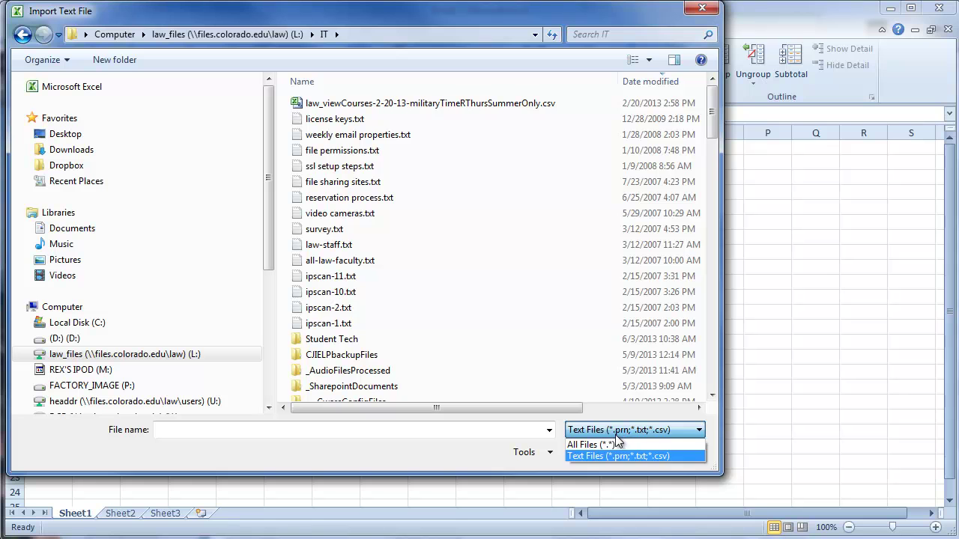
{"action": "left_click", "coordinate": [584, 448]}
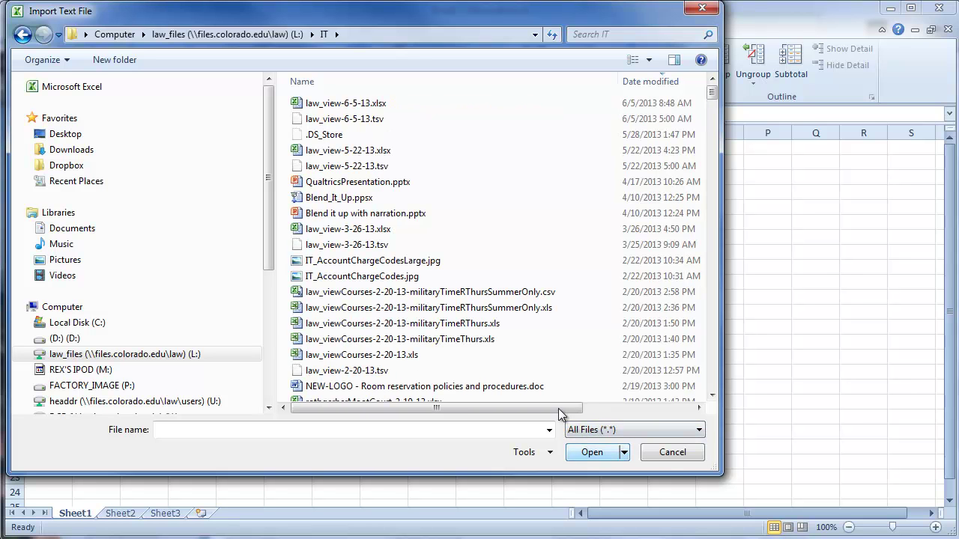
{"action": "double_click", "coordinate": [367, 119]}
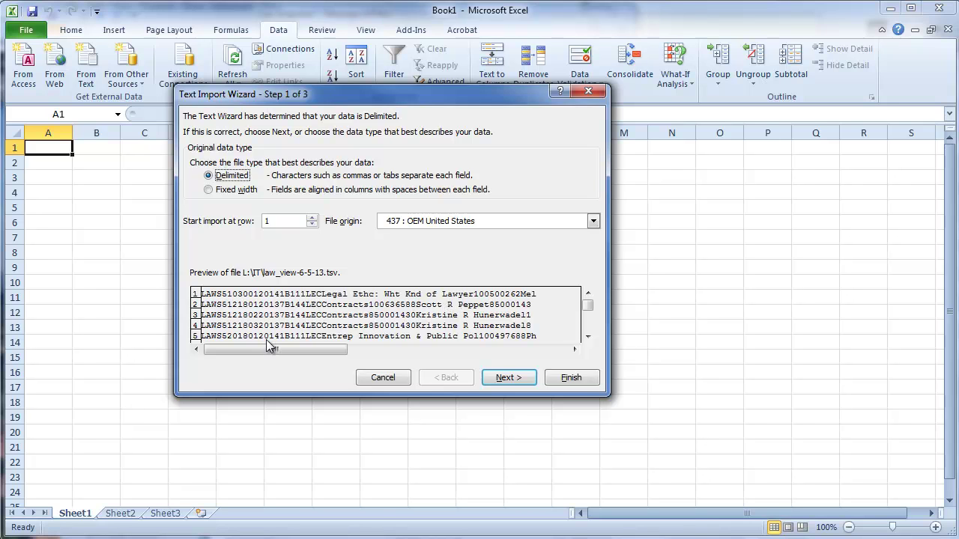
{"action": "left_click", "coordinate": [501, 379]}
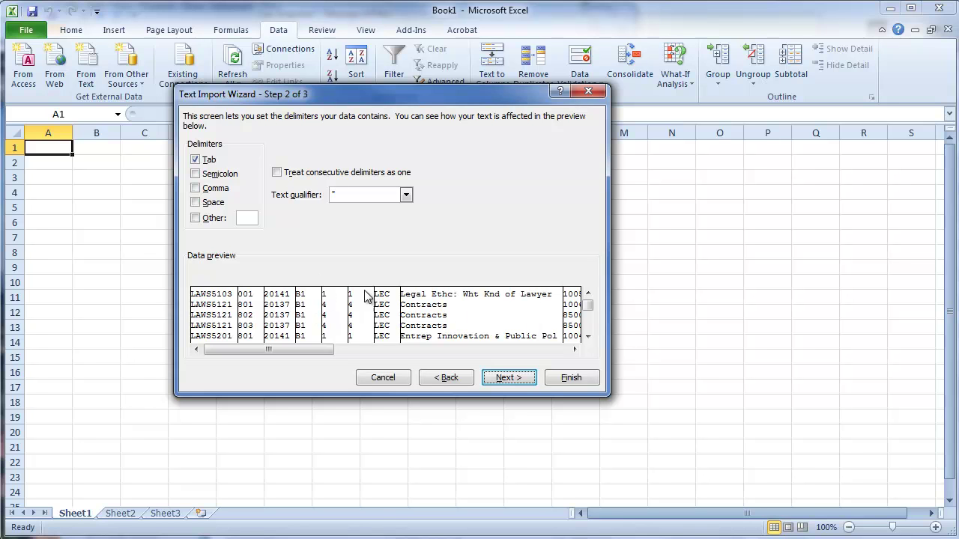
Try Semicolon, Comma, Space and Other as delimiters in the data preview, and restore Tab as the only delimiter.
{"action": "left_click", "coordinate": [196, 160]}
{"action": "left_click", "coordinate": [195, 174]}
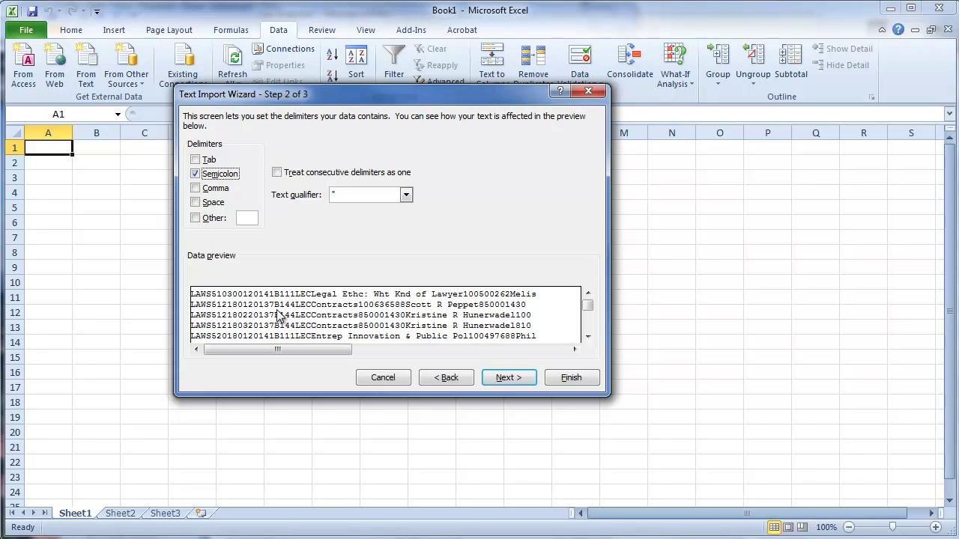
{"action": "left_click", "coordinate": [195, 188]}
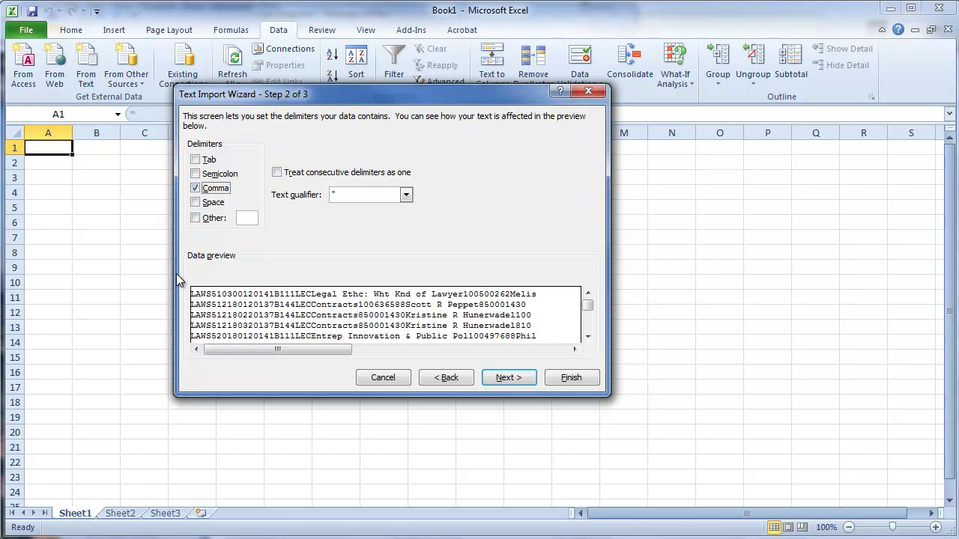
{"action": "left_click", "coordinate": [196, 203]}
{"action": "left_click", "coordinate": [195, 188]}
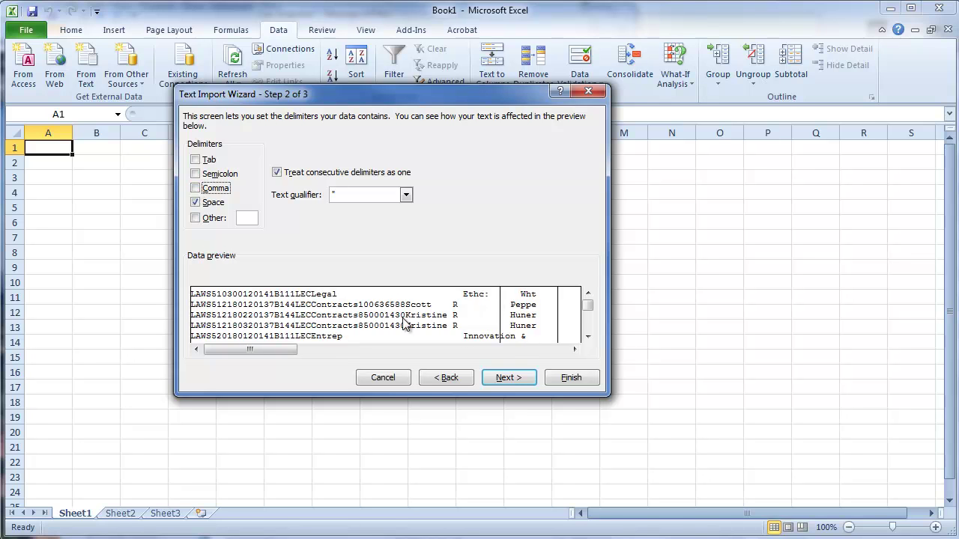
{"action": "left_click", "coordinate": [196, 202]}
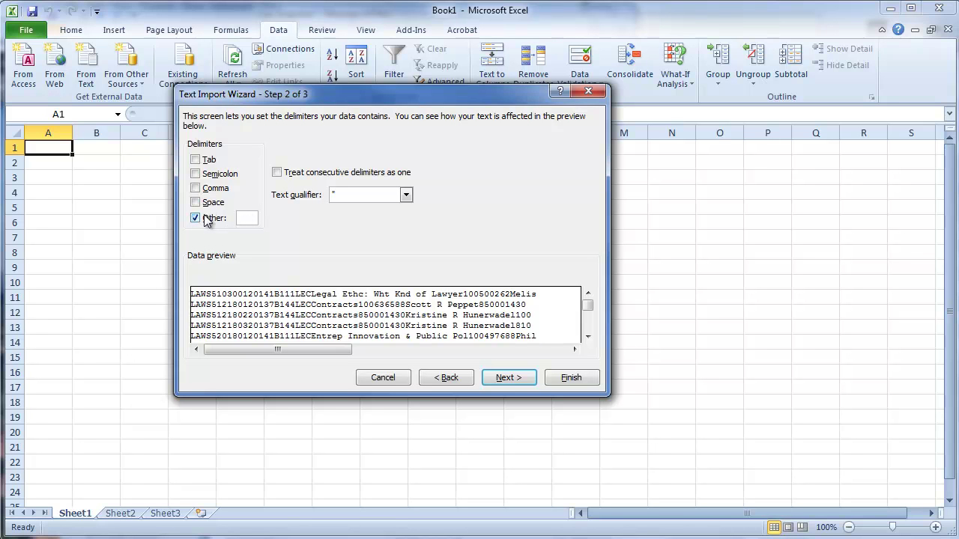
{"action": "left_click", "coordinate": [244, 218]}
{"action": "left_click", "coordinate": [195, 218]}
{"action": "left_click", "coordinate": [196, 218]}
{"action": "left_click", "coordinate": [196, 159]}
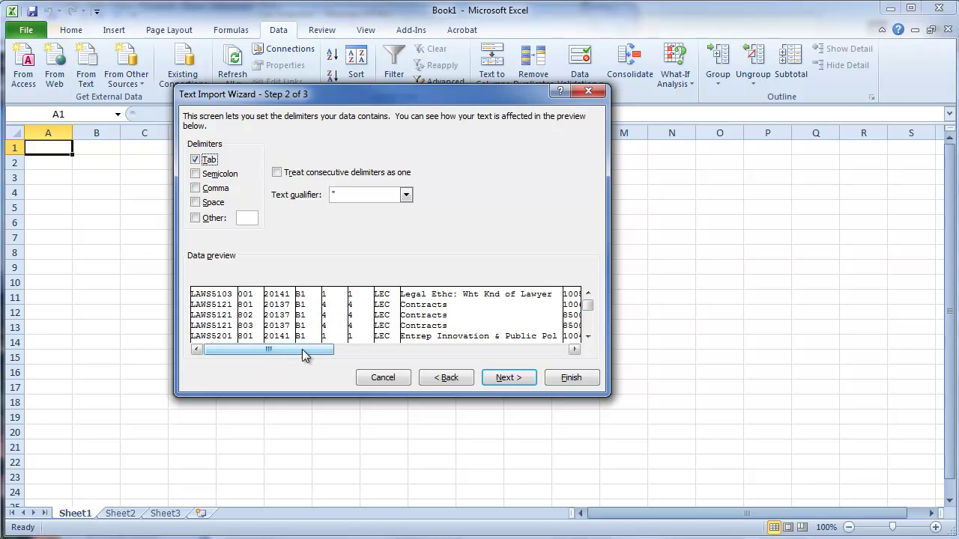
Proceed to the column data formats and examine the course, term and time columns in the import preview.
{"action": "left_click", "coordinate": [501, 378]}
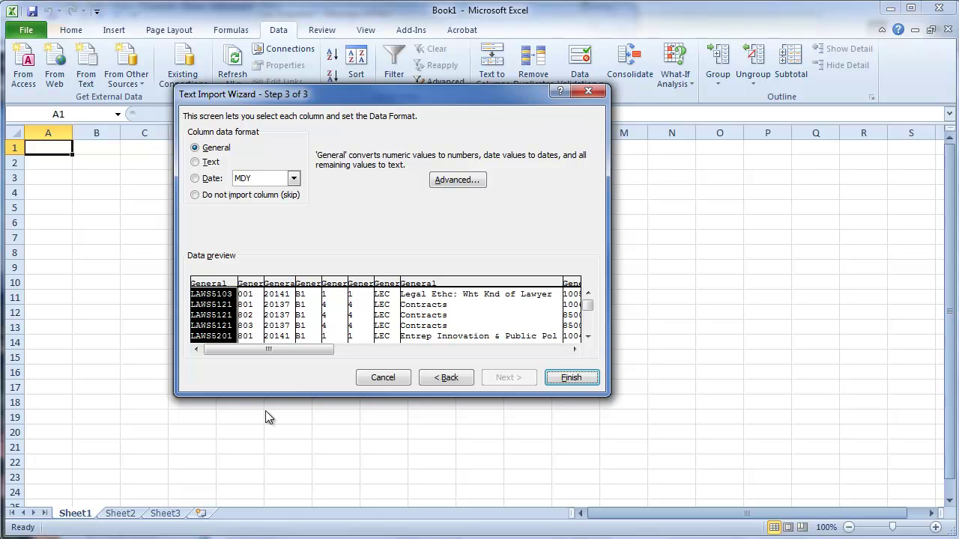
{"action": "left_click", "coordinate": [252, 284]}
{"action": "left_click", "coordinate": [278, 285]}
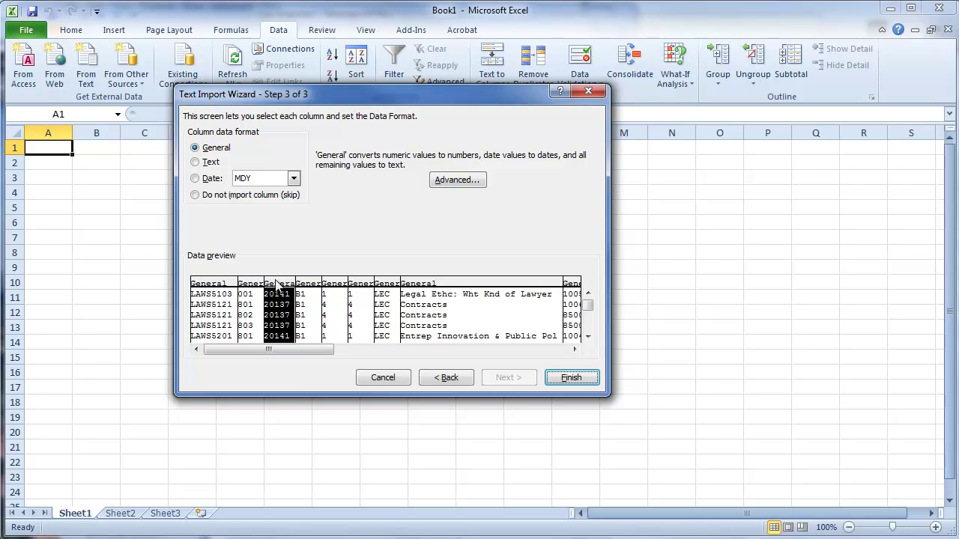
{"action": "left_click", "coordinate": [575, 349]}
{"action": "left_click", "coordinate": [575, 349]}
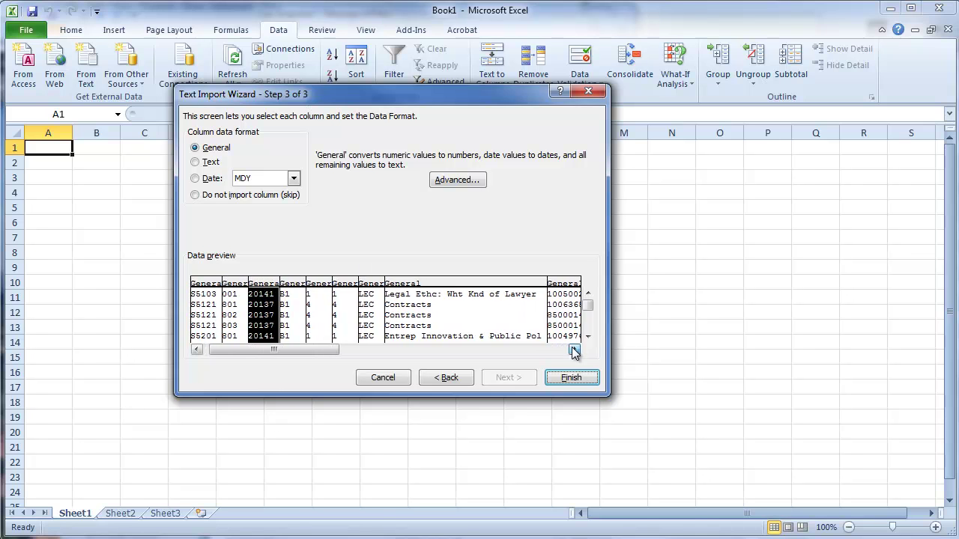
{"action": "left_click", "coordinate": [575, 349]}
{"action": "left_click_drag", "start_coordinate": [324, 350], "coordinate": [510, 352]}
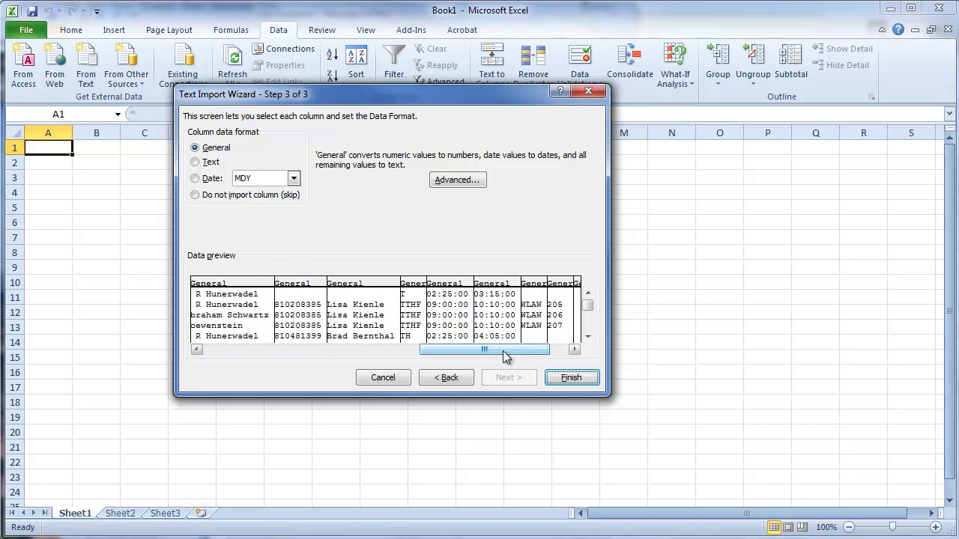
{"action": "left_click", "coordinate": [455, 284]}
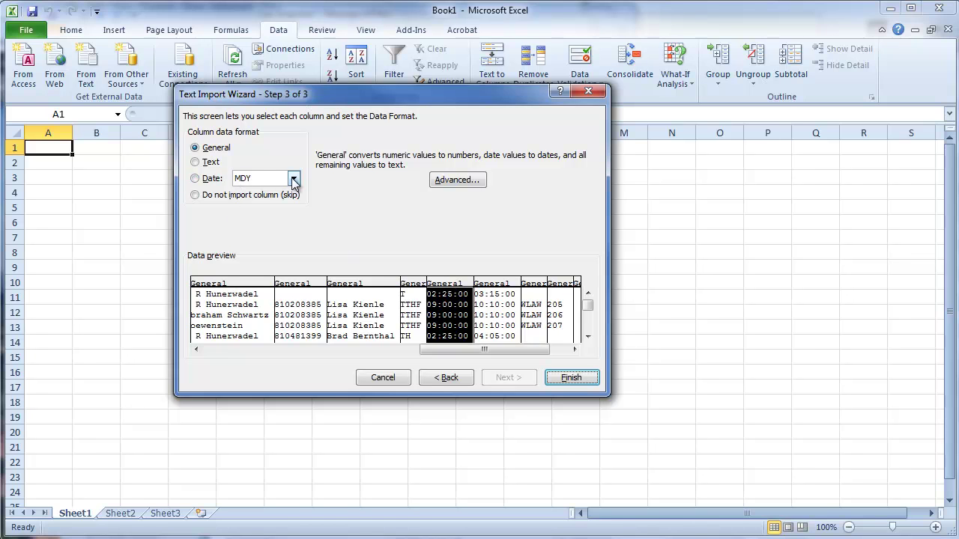
{"action": "left_click_drag", "start_coordinate": [499, 353], "coordinate": [285, 356]}
{"action": "left_click", "coordinate": [210, 294]}
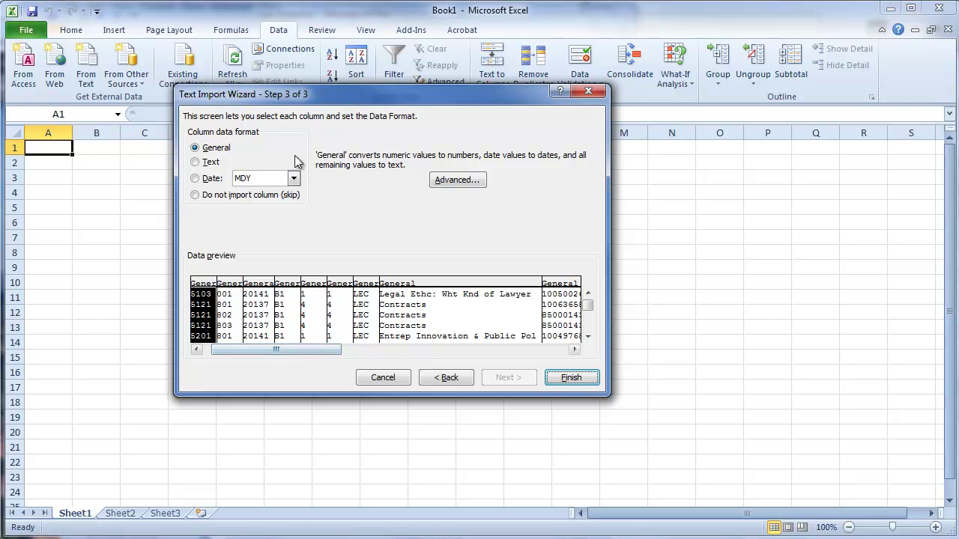
Finish the import with General column formats, placing the data in the existing worksheet at cell A1.
{"action": "left_click", "coordinate": [571, 378]}
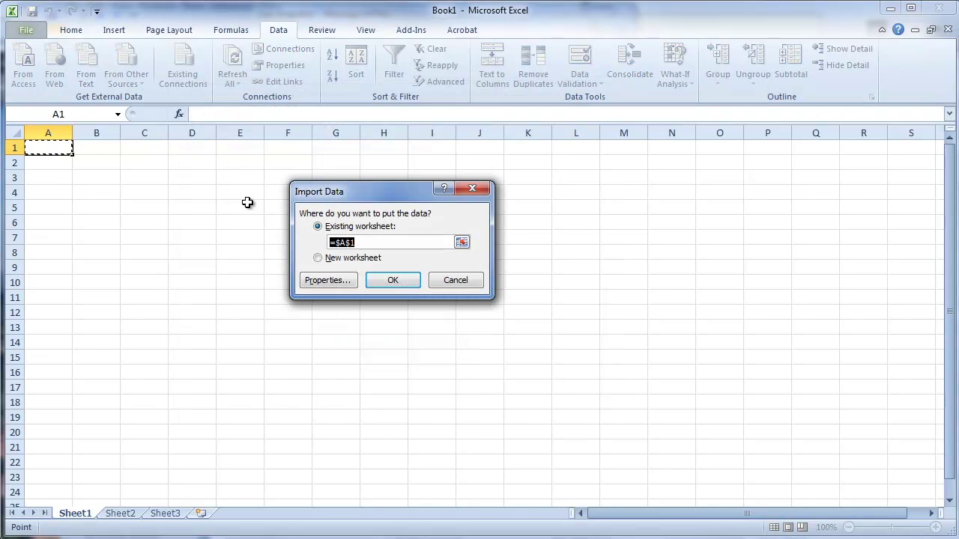
{"action": "left_click", "coordinate": [392, 281]}
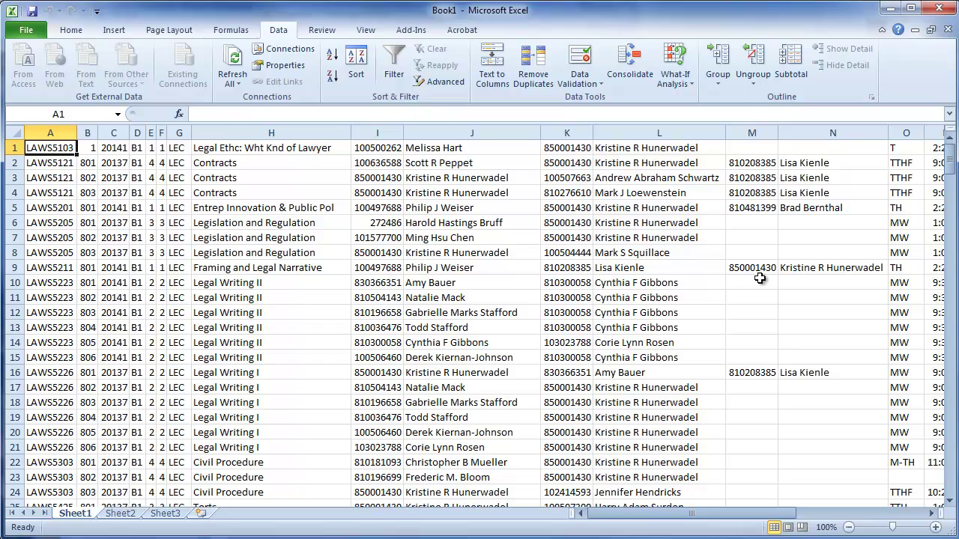
{"action": "scroll", "coordinate": [474, 299], "scroll_direction": "down", "scroll_amount": 3}
{"action": "scroll", "coordinate": [475, 299], "scroll_direction": "down", "scroll_amount": 20}
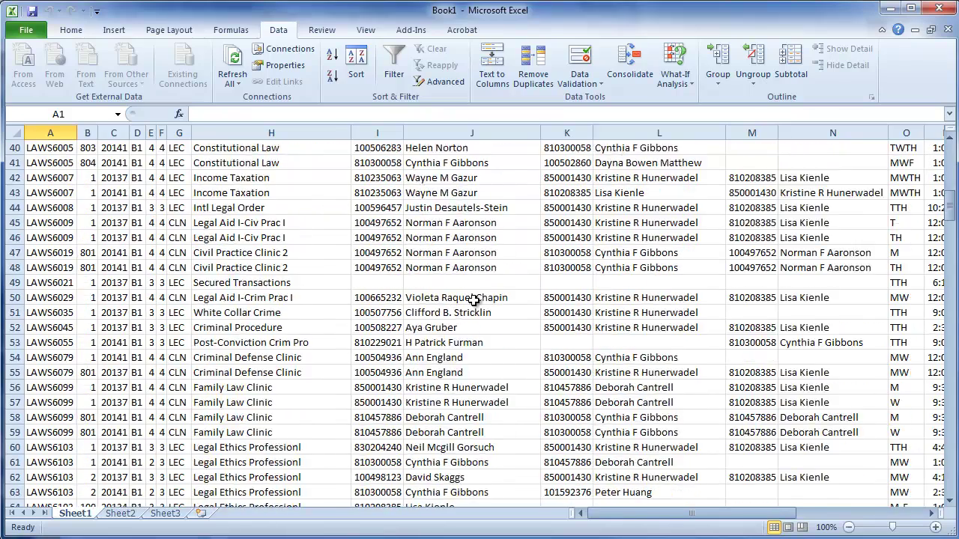
{"action": "scroll", "coordinate": [474, 299], "scroll_direction": "down", "scroll_amount": 20}
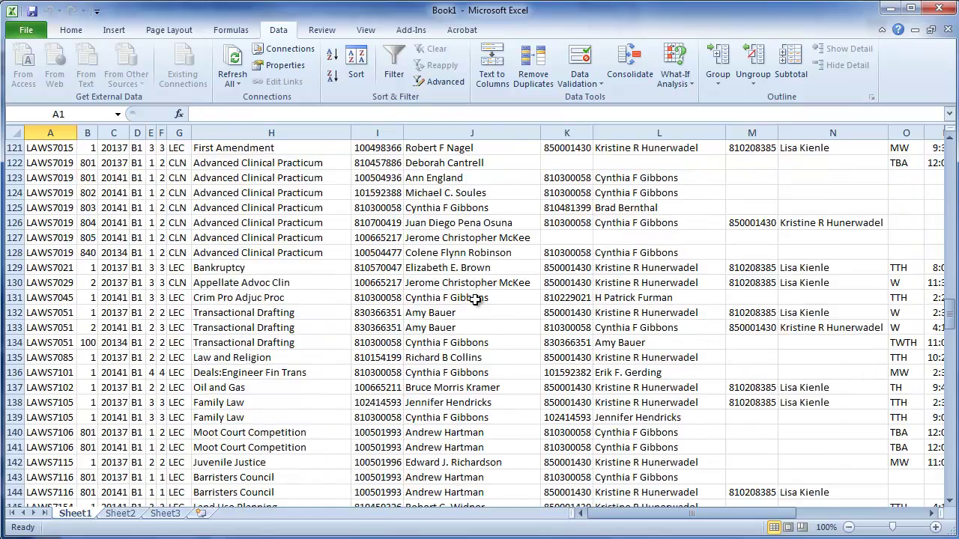
{"action": "scroll", "coordinate": [475, 299], "scroll_direction": "down", "scroll_amount": 7}
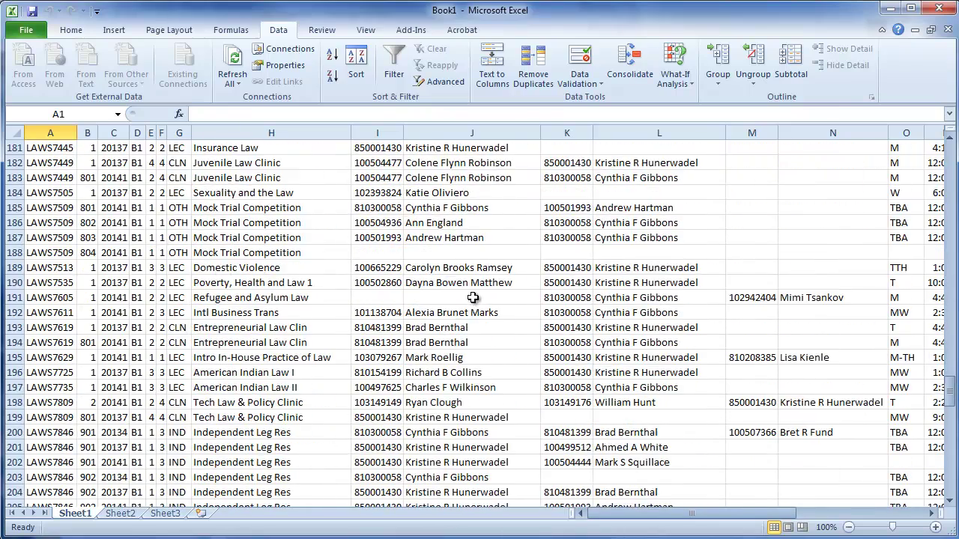
{"action": "left_click_drag", "start_coordinate": [951, 389], "coordinate": [911, 85]}
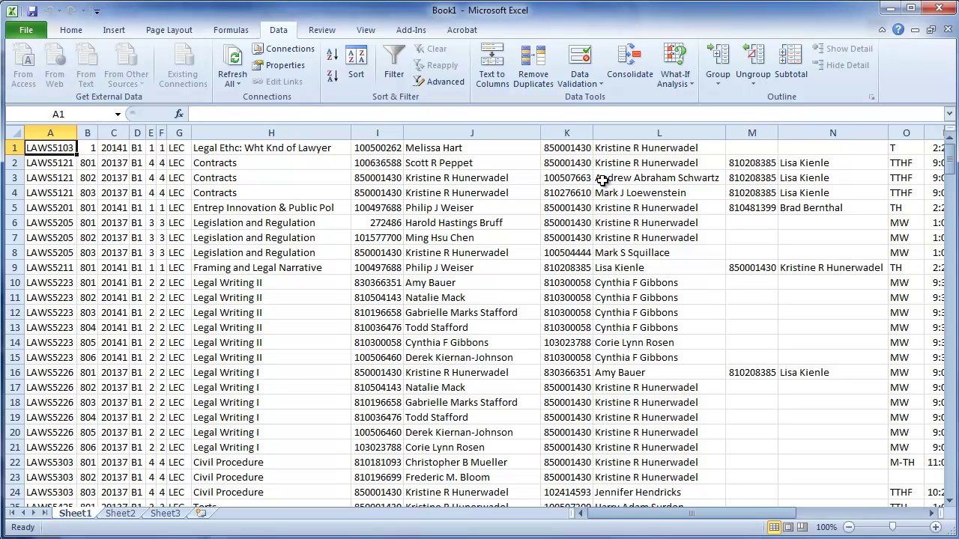
Save the workbook as law_view-6-5-13.xlsx in the IT folder on the L: drive, replacing the existing file.
{"action": "left_click", "coordinate": [34, 28]}
{"action": "left_click", "coordinate": [63, 75]}
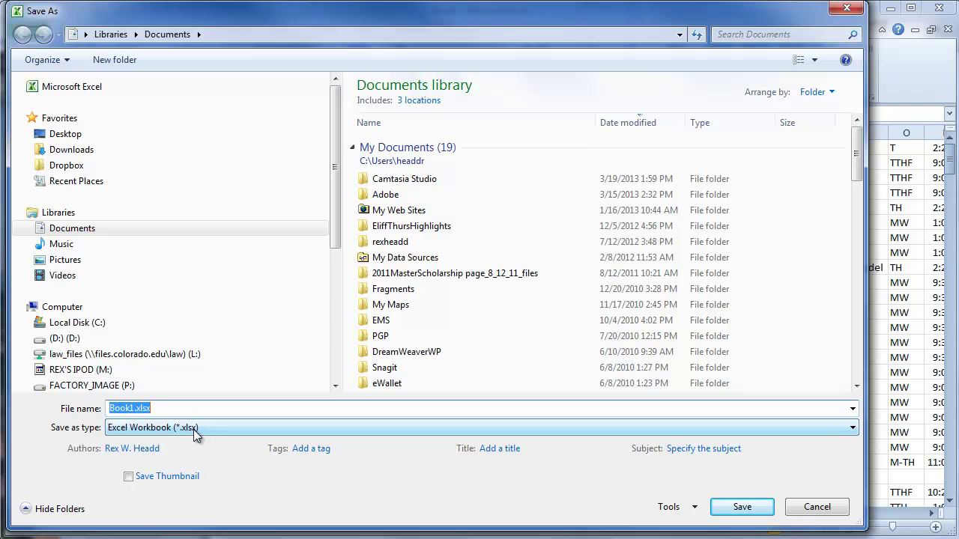
{"action": "left_click", "coordinate": [178, 355]}
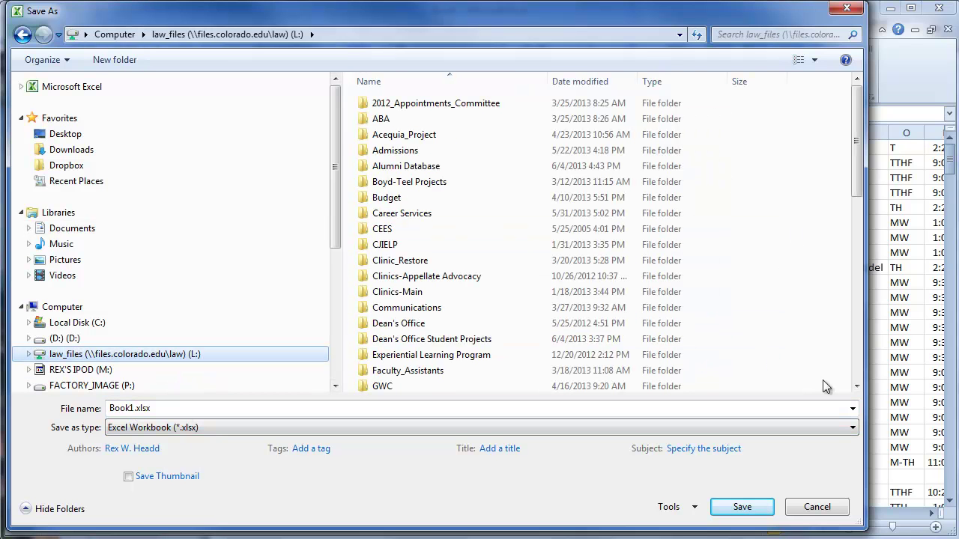
{"action": "scroll", "coordinate": [861, 383], "scroll_direction": "down", "scroll_amount": 3}
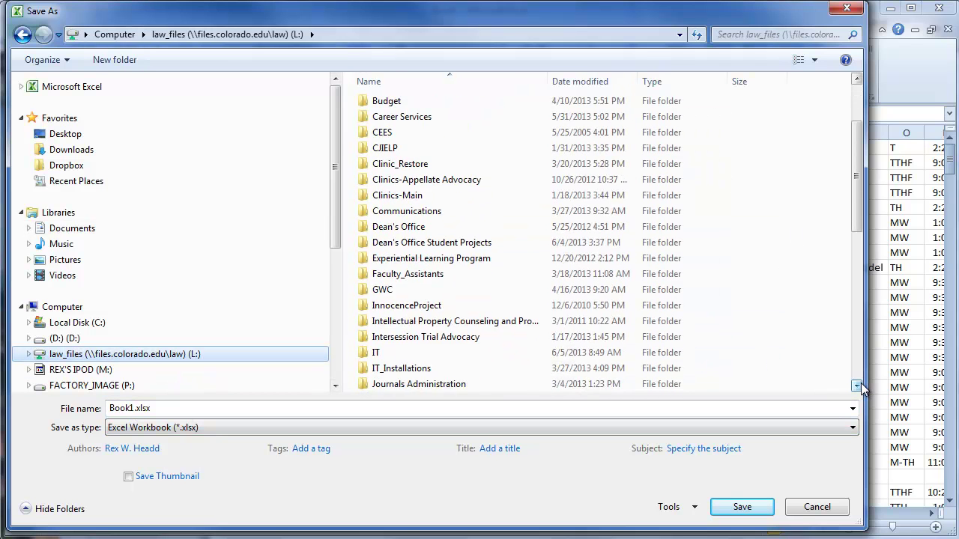
{"action": "double_click", "coordinate": [375, 336]}
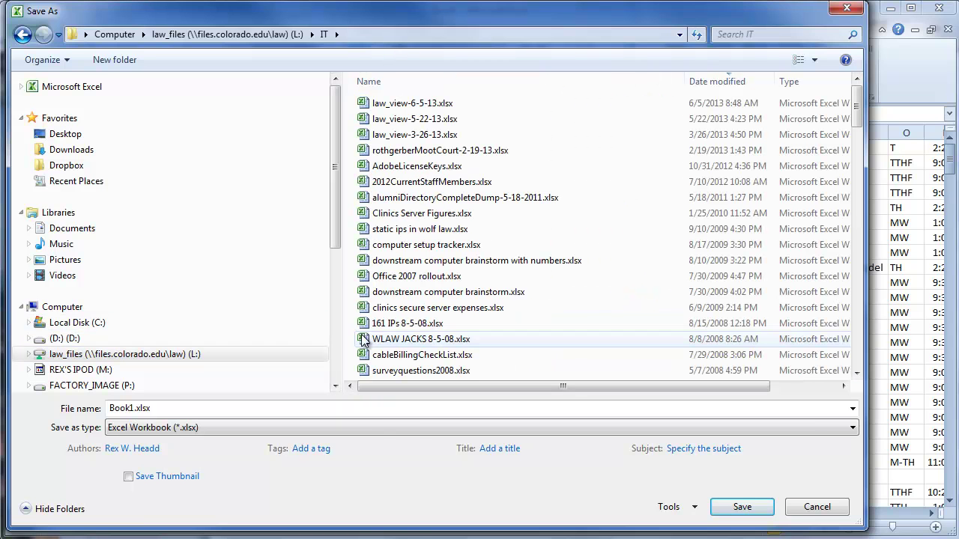
{"action": "left_click", "coordinate": [396, 105]}
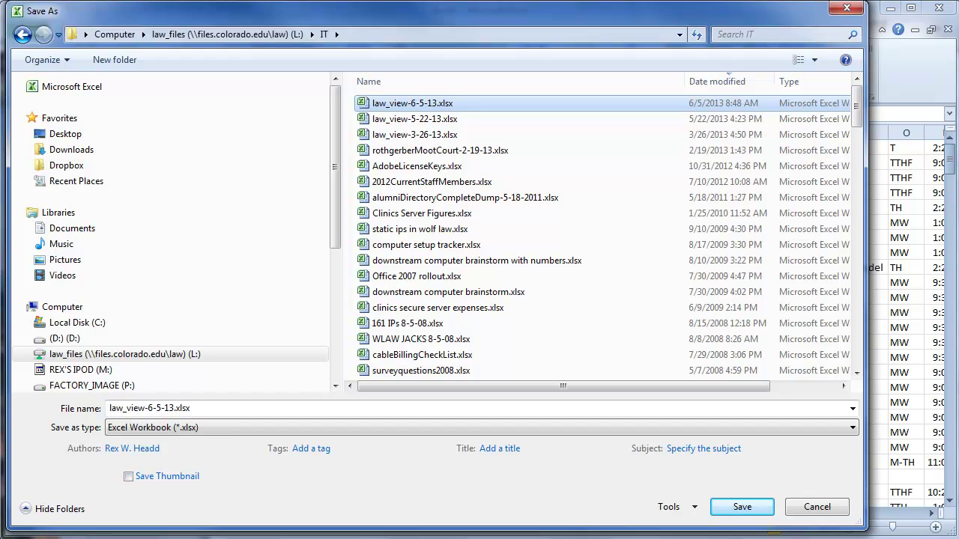
{"action": "left_click", "coordinate": [741, 507]}
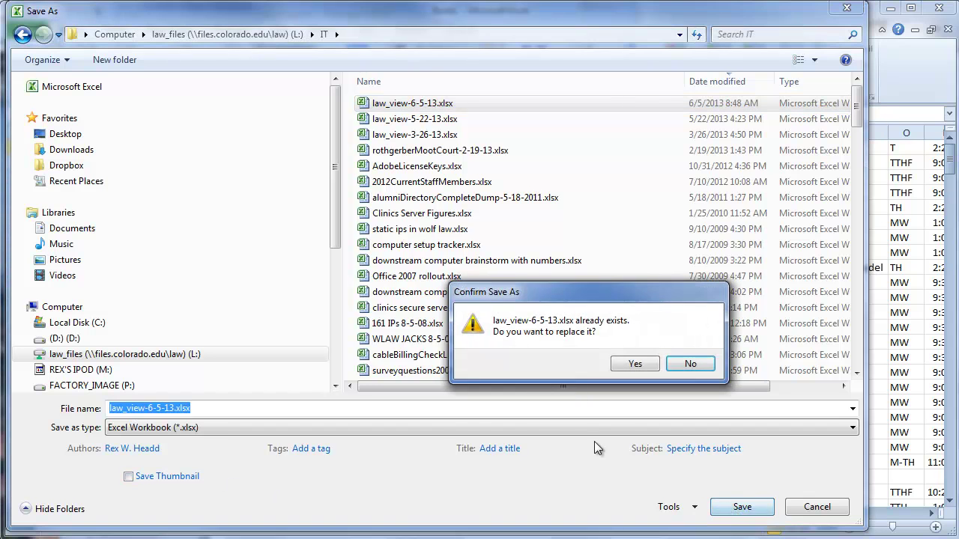
{"action": "left_click", "coordinate": [634, 364]}
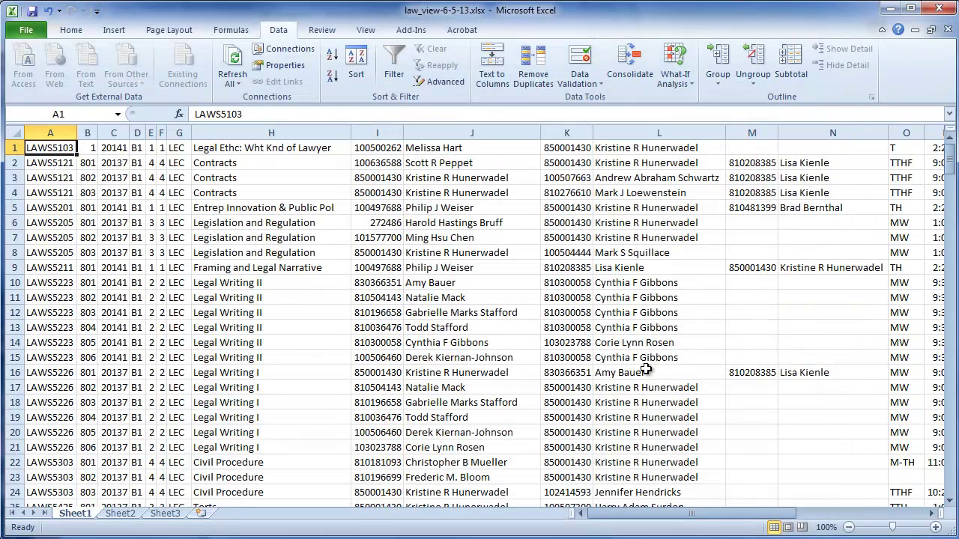